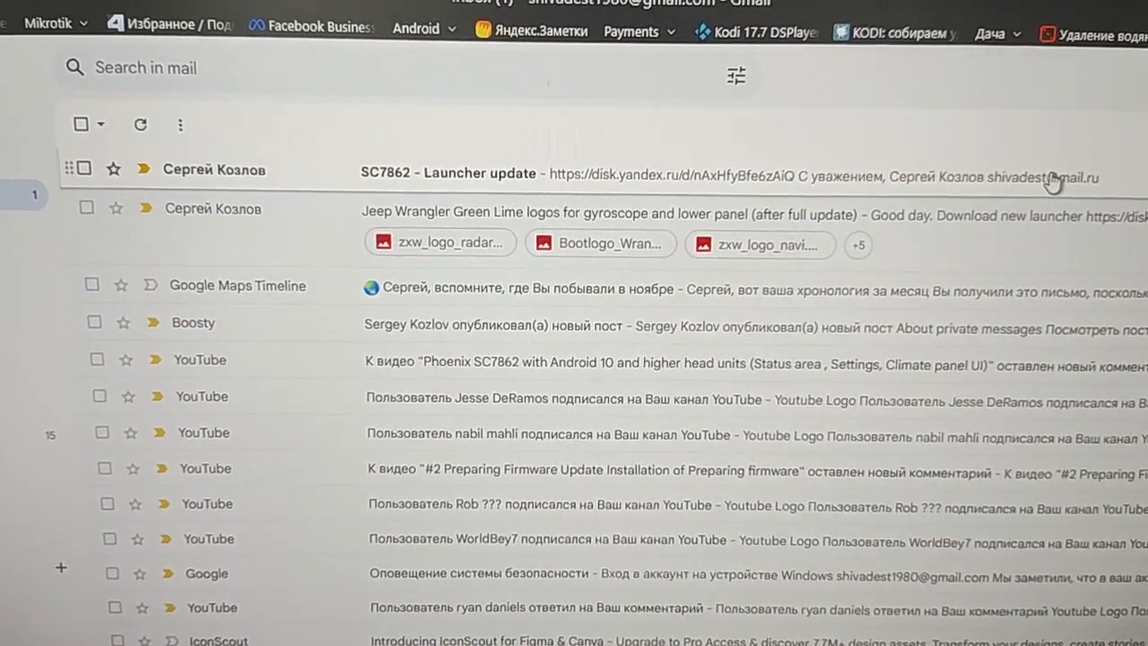
Step: Open the 'SC7862 - Launcher update' message in the Gmail inbox
{"action": "left_click", "coordinate": [981, 175]}
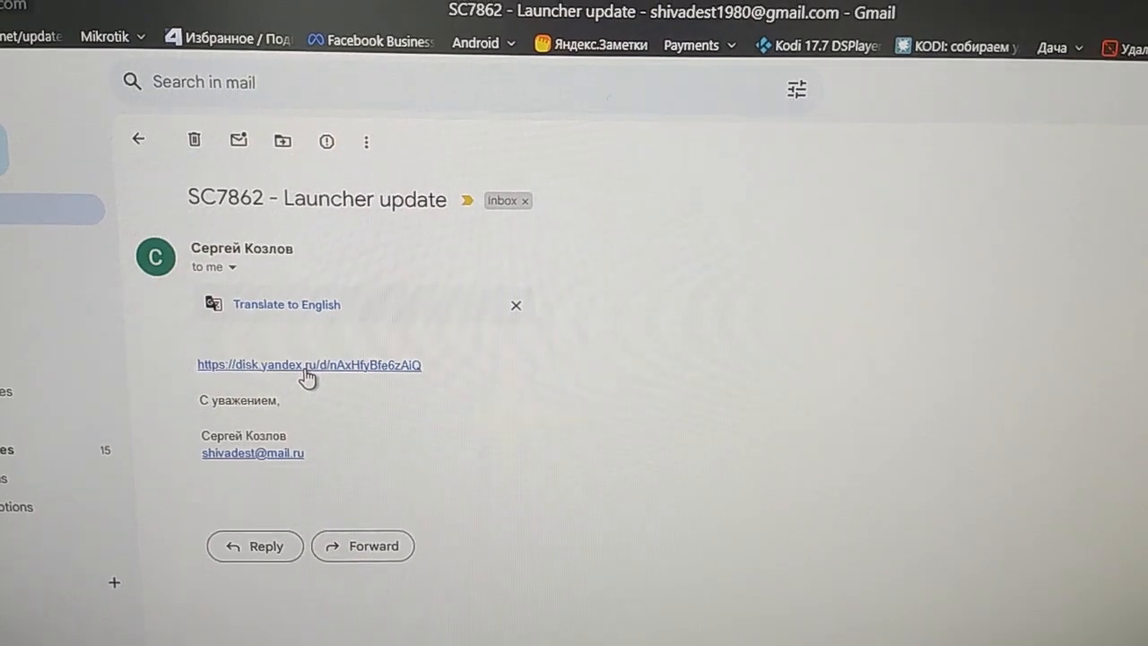
Step: Follow the disk.yandex.ru link to the launcher59.apk share page
{"action": "left_click", "coordinate": [305, 368]}
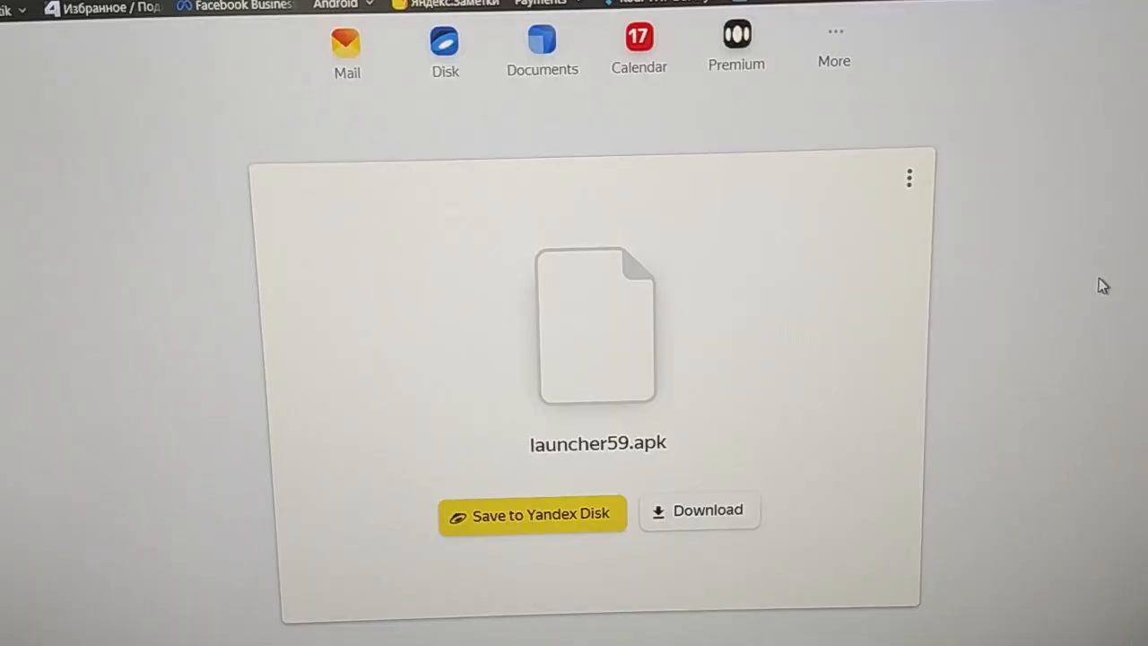
Step: Copy launcher59.apk from the Download folder via its context menu
{"action": "key", "text": "alt+Tab"}
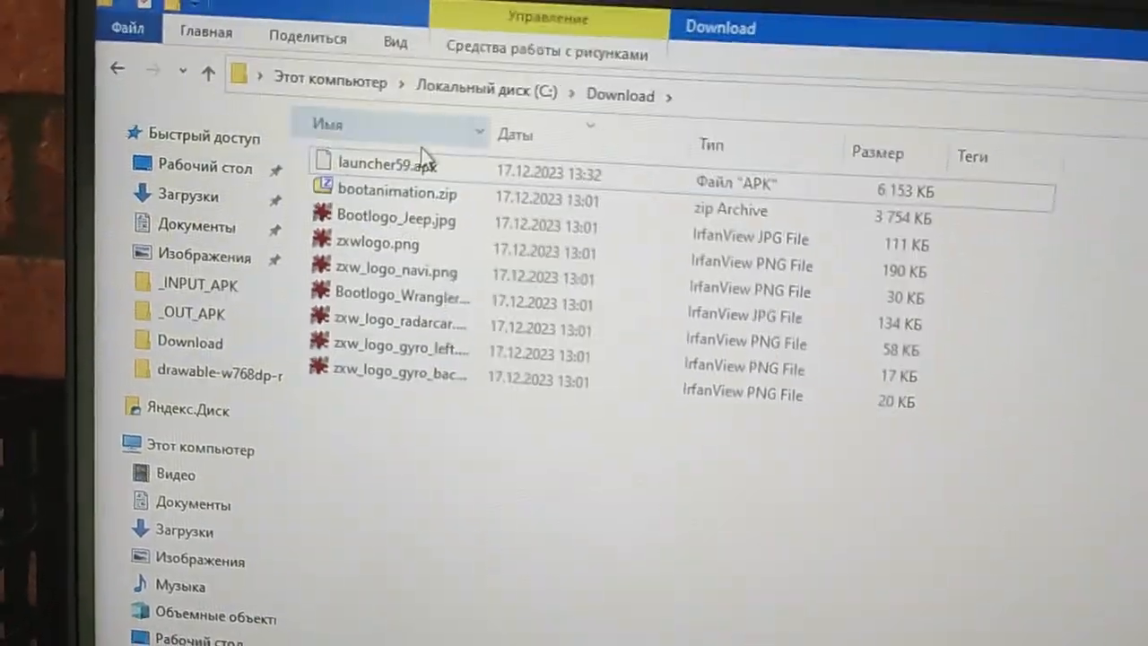
{"action": "left_click", "coordinate": [422, 170]}
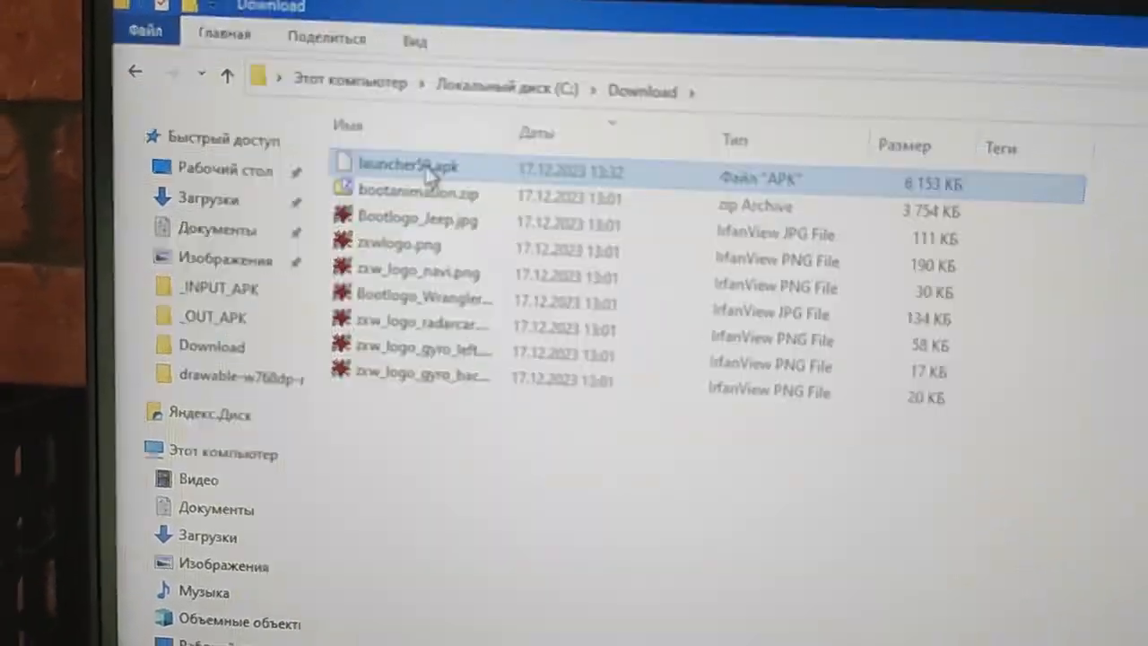
{"action": "right_click", "coordinate": [423, 170]}
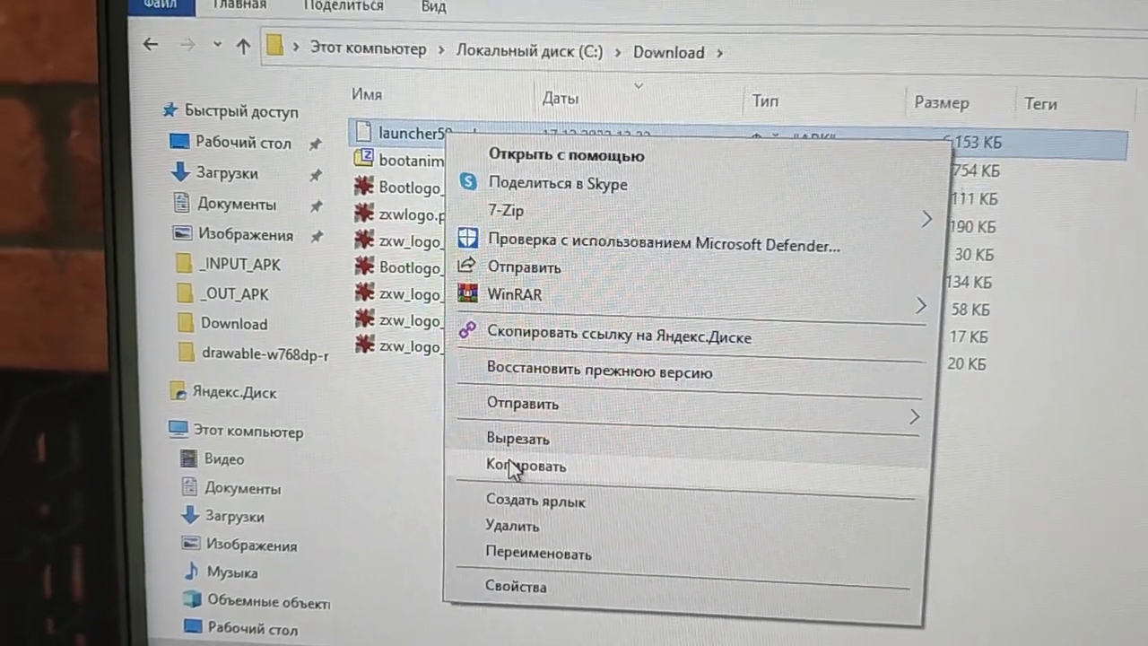
{"action": "left_click", "coordinate": [506, 461]}
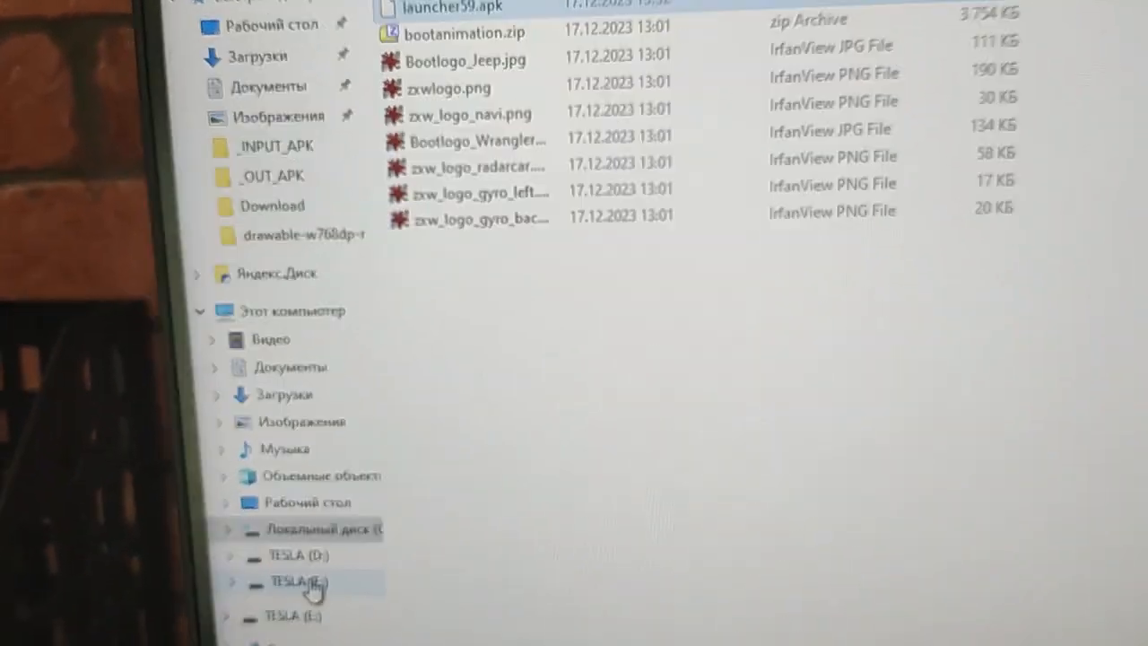
Step: Paste launcher59.apk into the root of the TESLA (E:) drive
{"action": "left_click", "coordinate": [381, 628]}
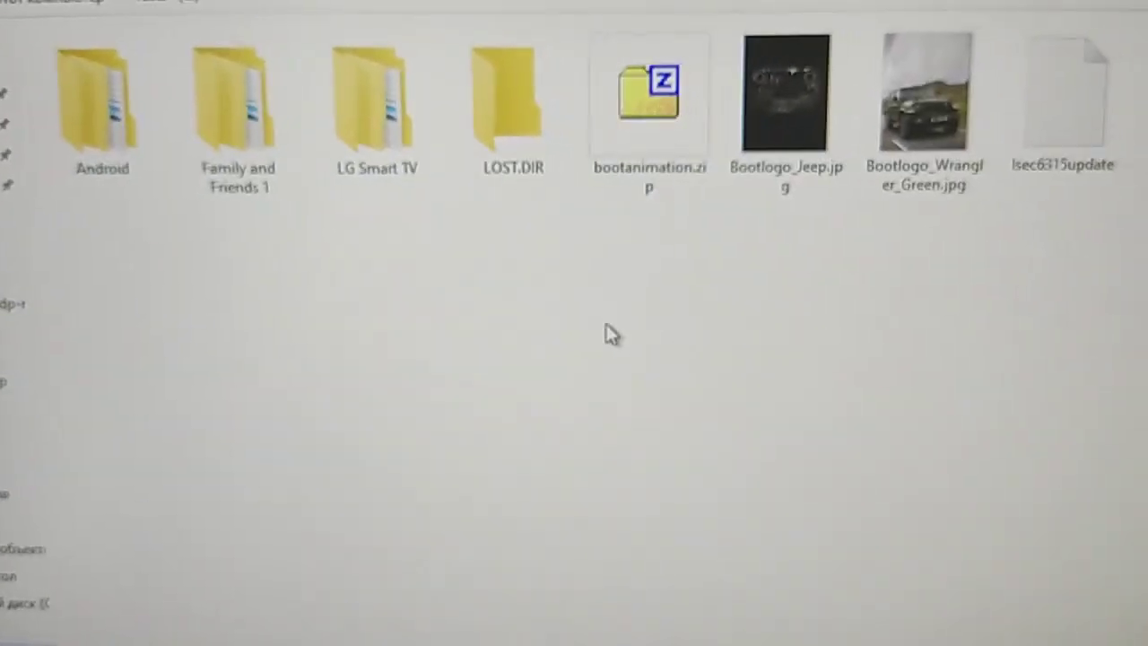
{"action": "right_click", "coordinate": [608, 334]}
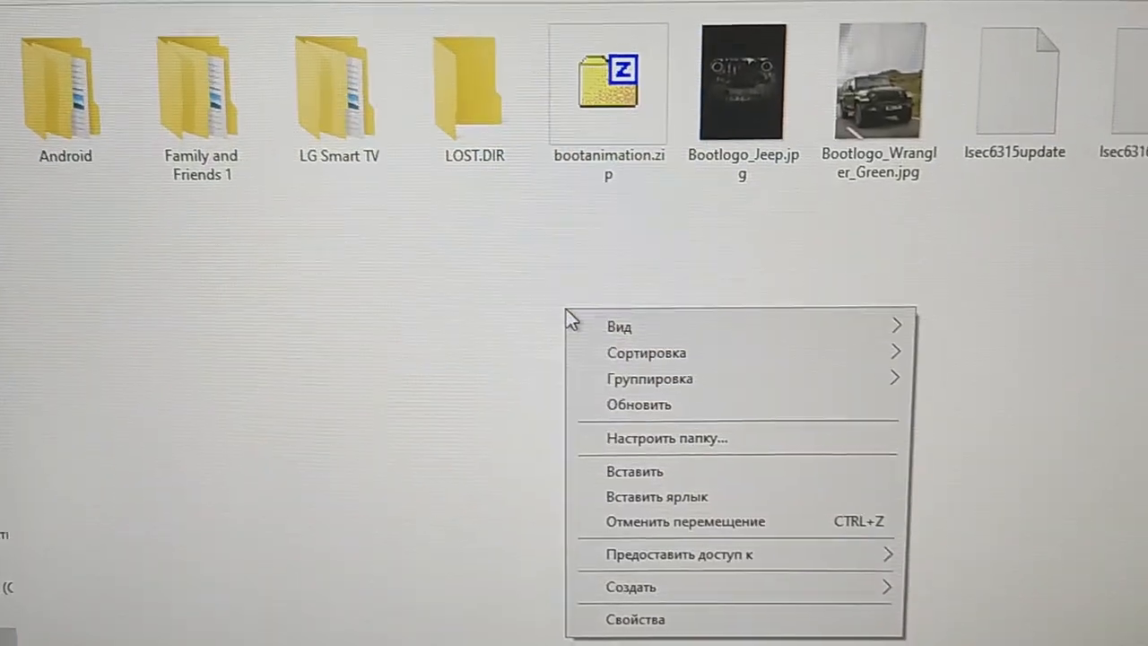
{"action": "left_click", "coordinate": [534, 413]}
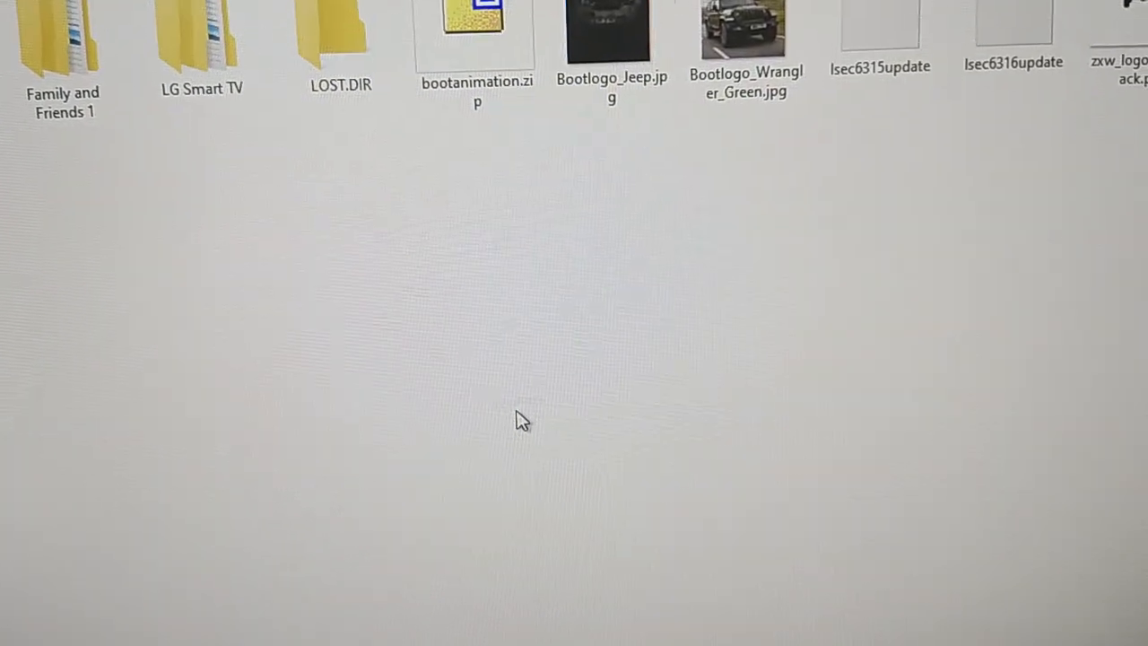